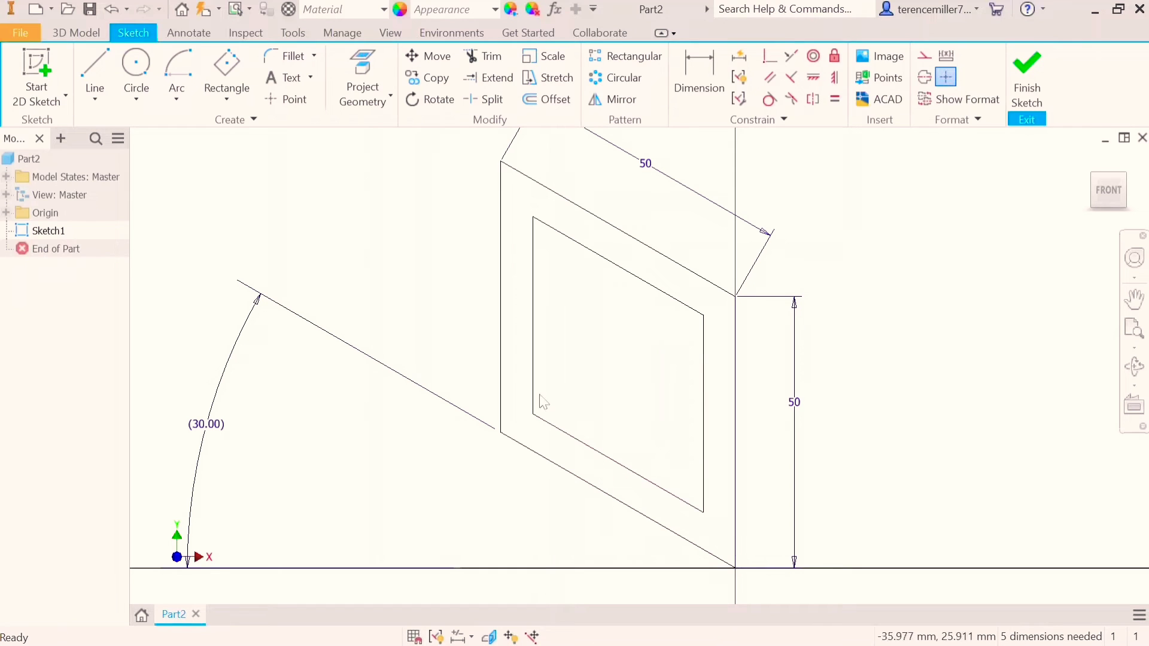
# Step: Draw the outer rhombus's long diagonal from its top corner to its bottom corner
pyautogui.click(103, 82)
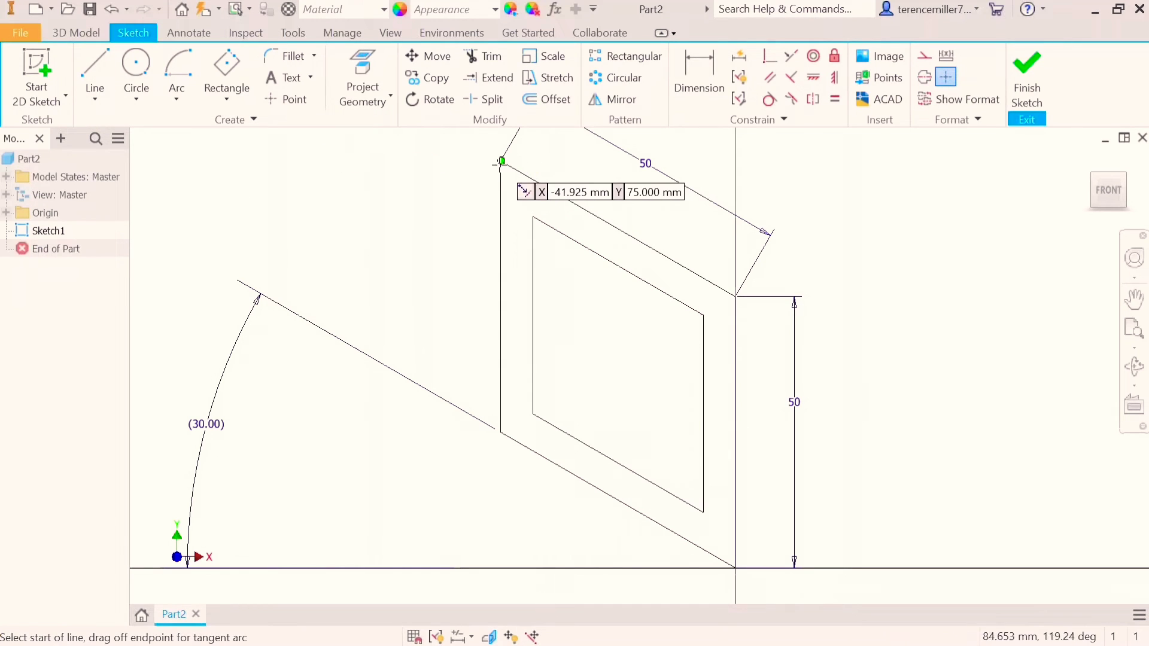
pyautogui.click(501, 162)
pyautogui.doubleClick(735, 567)
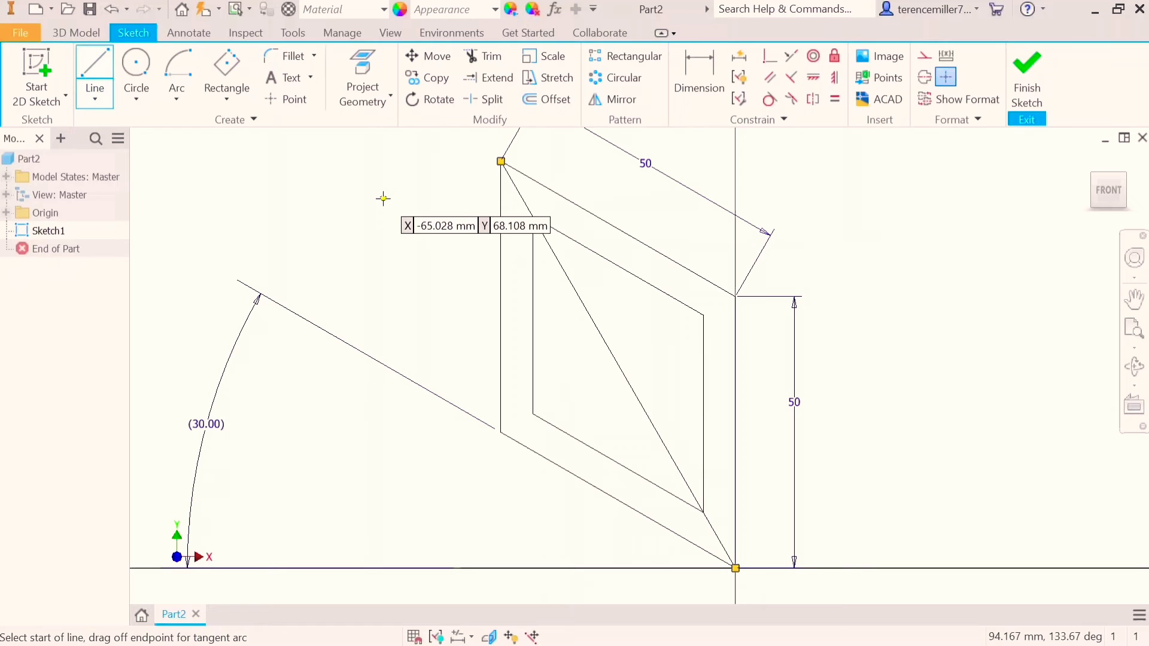
# Step: Draw two parallel construction lines from the inner rhombus's lower-left and upper-right corners
pyautogui.click(533, 414)
pyautogui.click(603, 292)
pyautogui.press('Escape')
pyautogui.press('l')
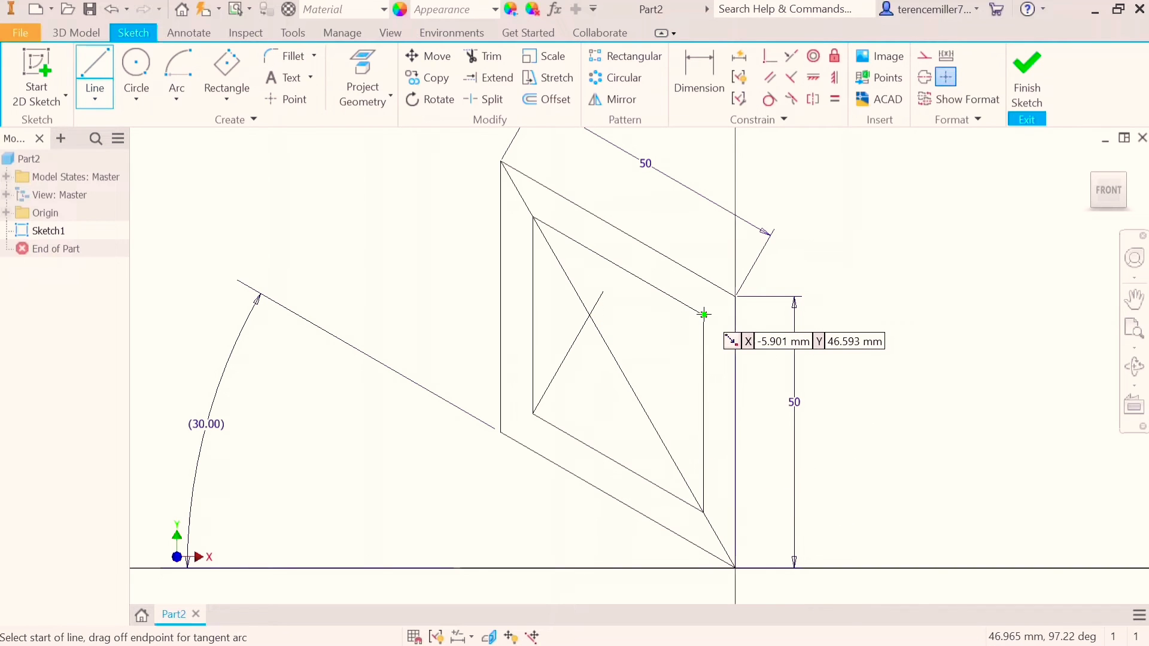
pyautogui.click(703, 314)
pyautogui.click(636, 426)
pyautogui.press('Escape')
# Step: Add a 120° construction line from an existing endpoint and a 60° line from the outer lower-left corner
pyautogui.press('l')
pyautogui.click(734, 296)
pyautogui.click(651, 444)
pyautogui.press('Escape')
pyautogui.press('l')
pyautogui.click(499, 429)
pyautogui.click(593, 274)
pyautogui.press('Escape')
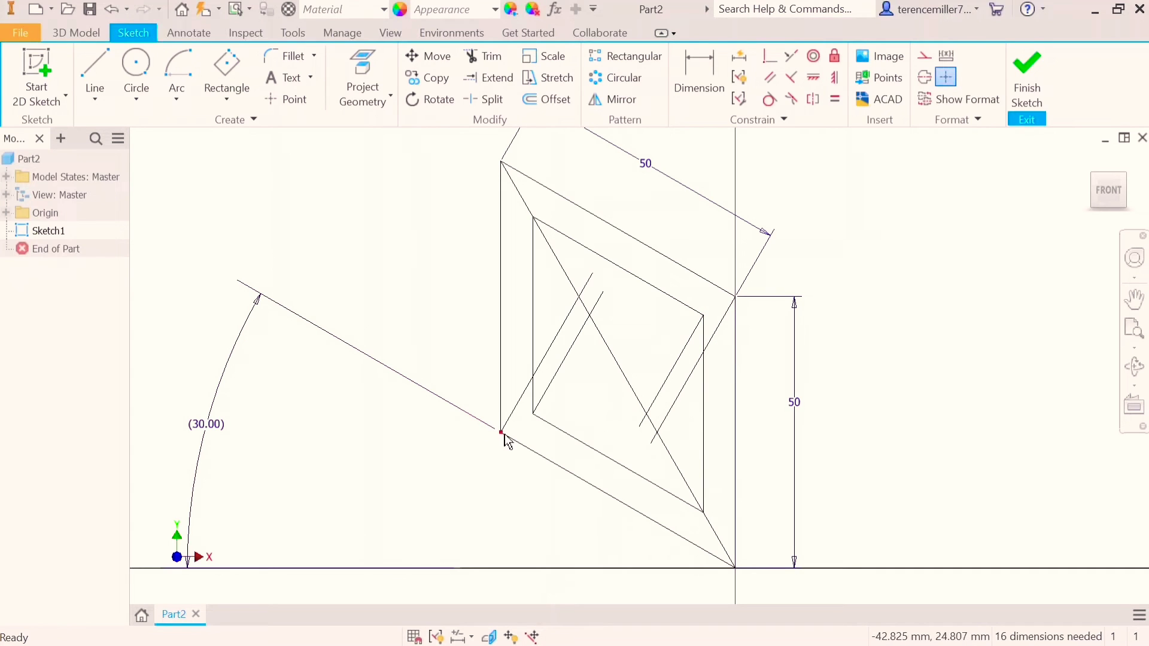
# Step: Draw the outer ellipse's upper and lower small arcs with Center Point Arc
pyautogui.press('a')
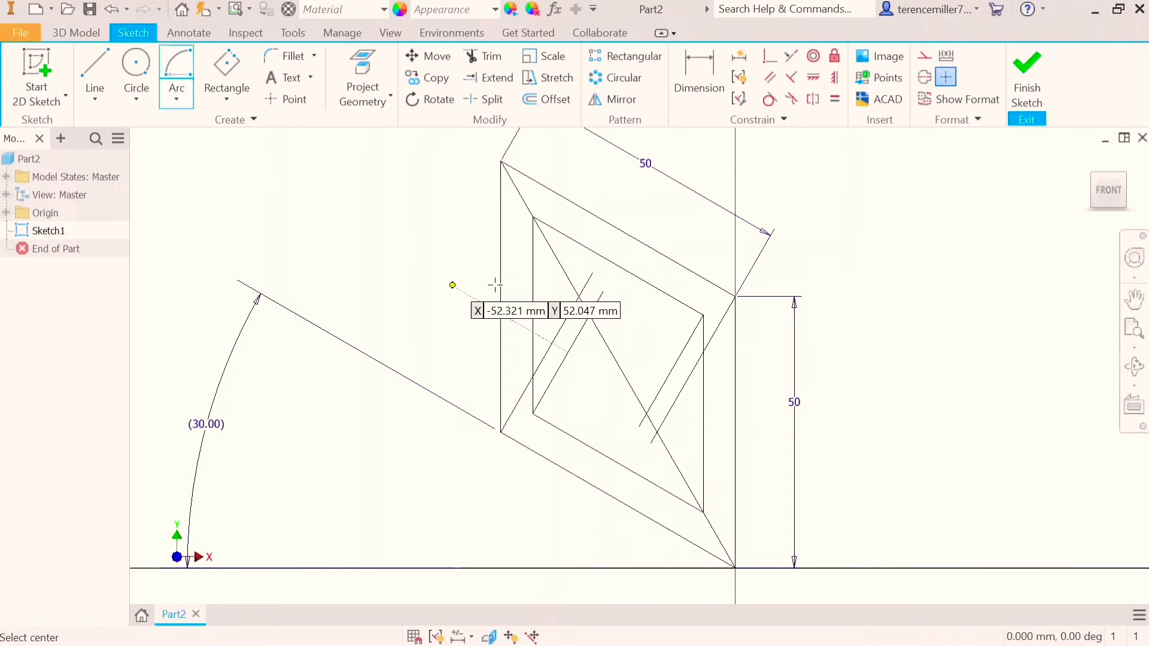
pyautogui.click(577, 296)
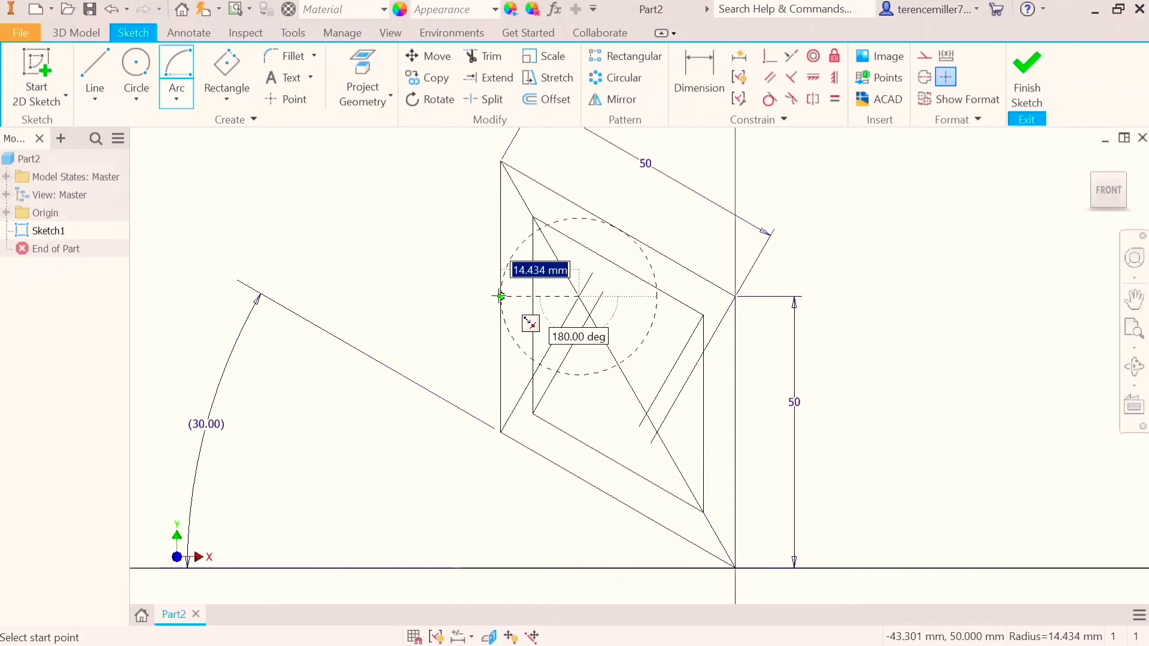
pyautogui.click(500, 295)
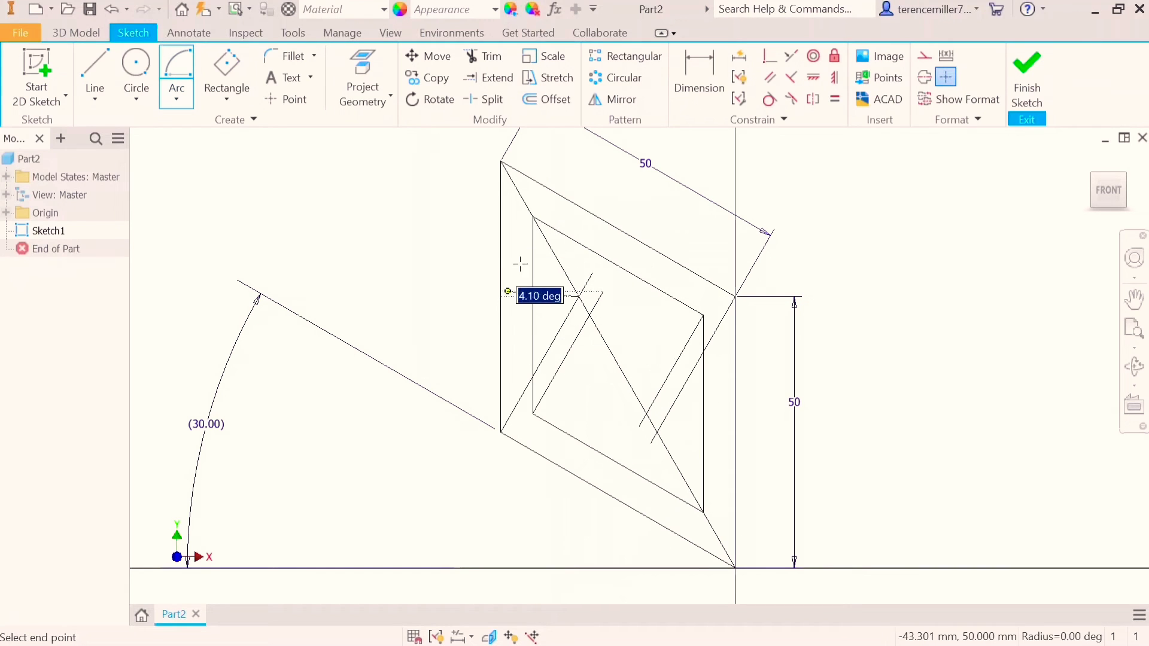
pyautogui.click(618, 228)
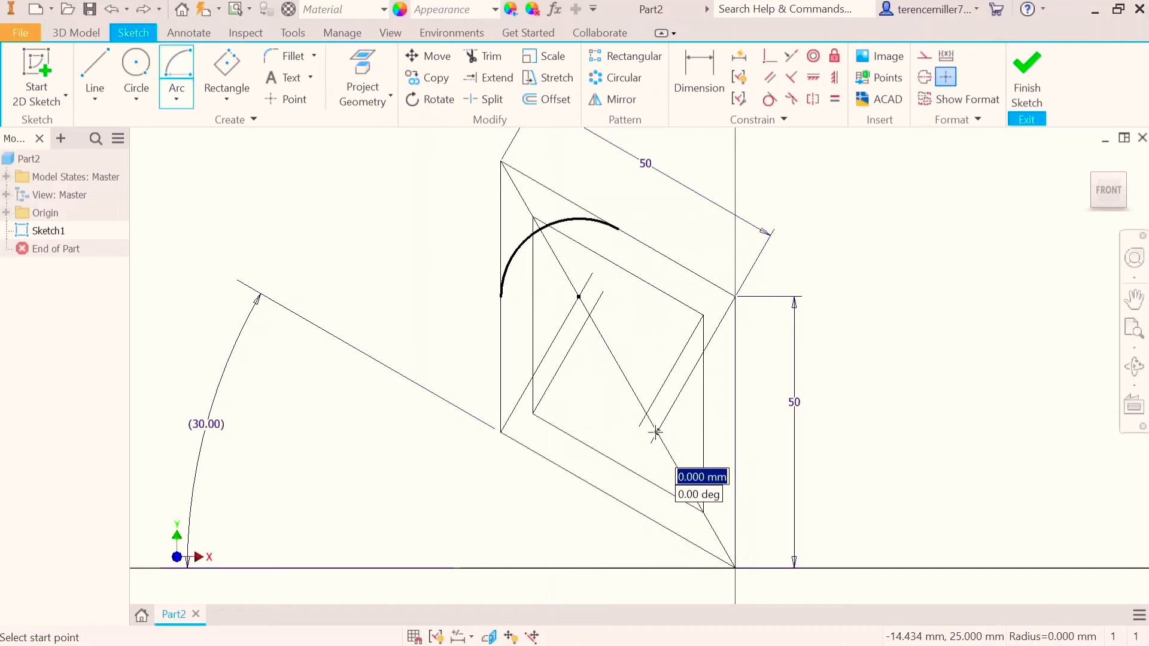
pyautogui.click(736, 432)
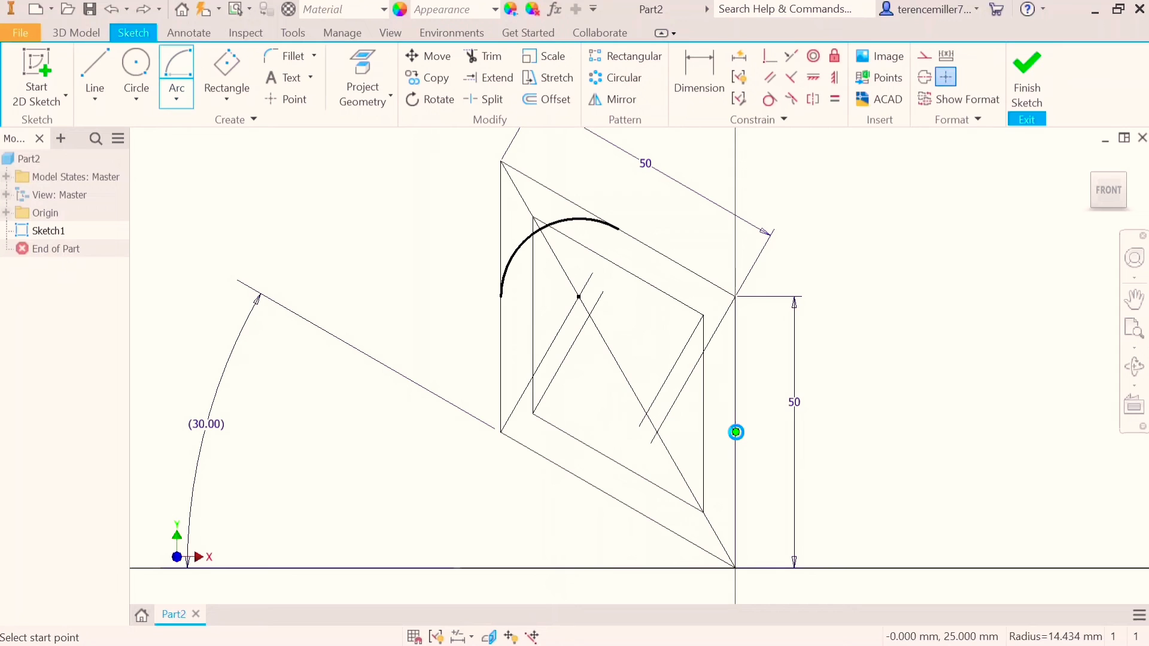
pyautogui.click(618, 499)
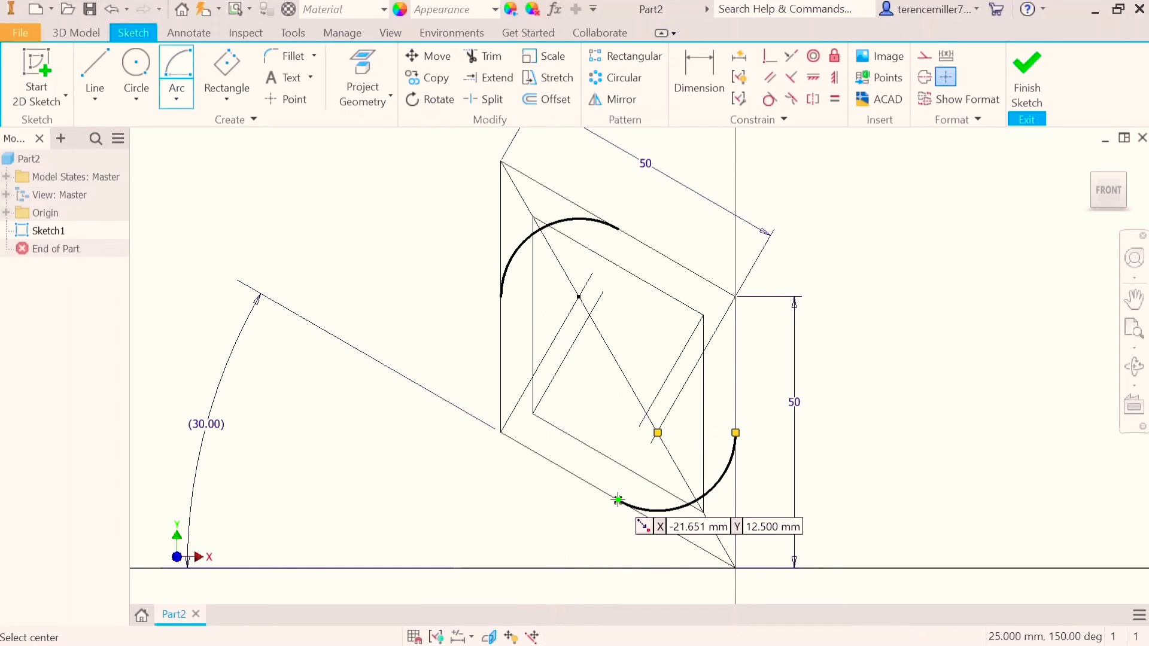
# Step: Add the two large side arcs centred on the rhombus corners, closing the outer ellipse
pyautogui.click(735, 295)
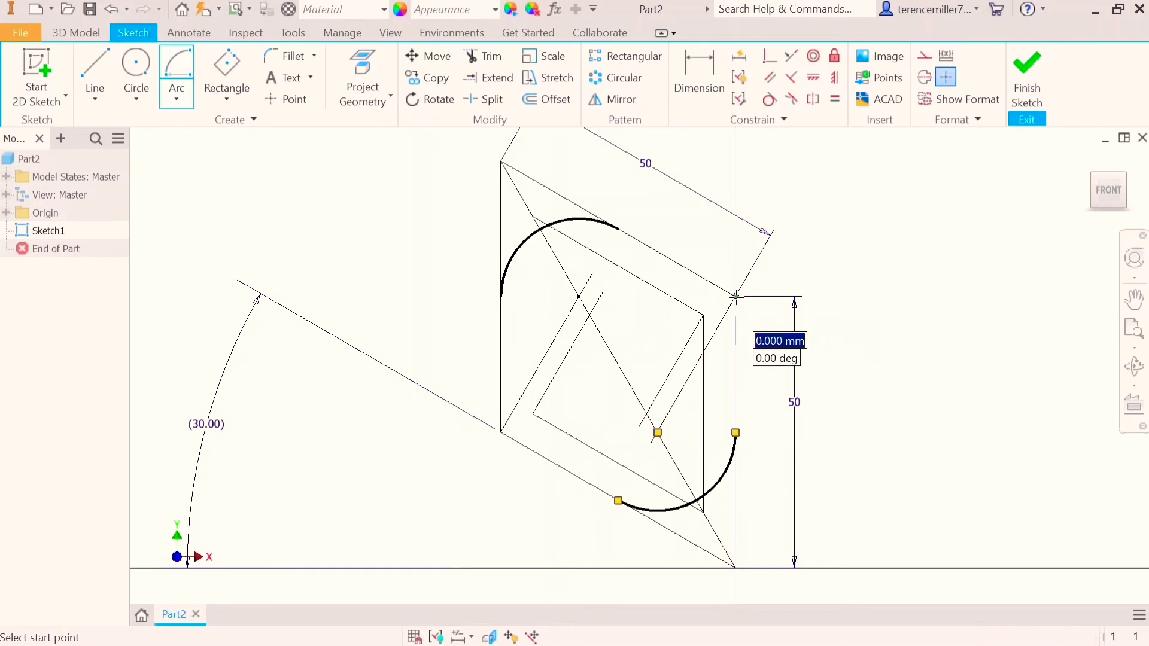
pyautogui.click(502, 295)
pyautogui.click(618, 501)
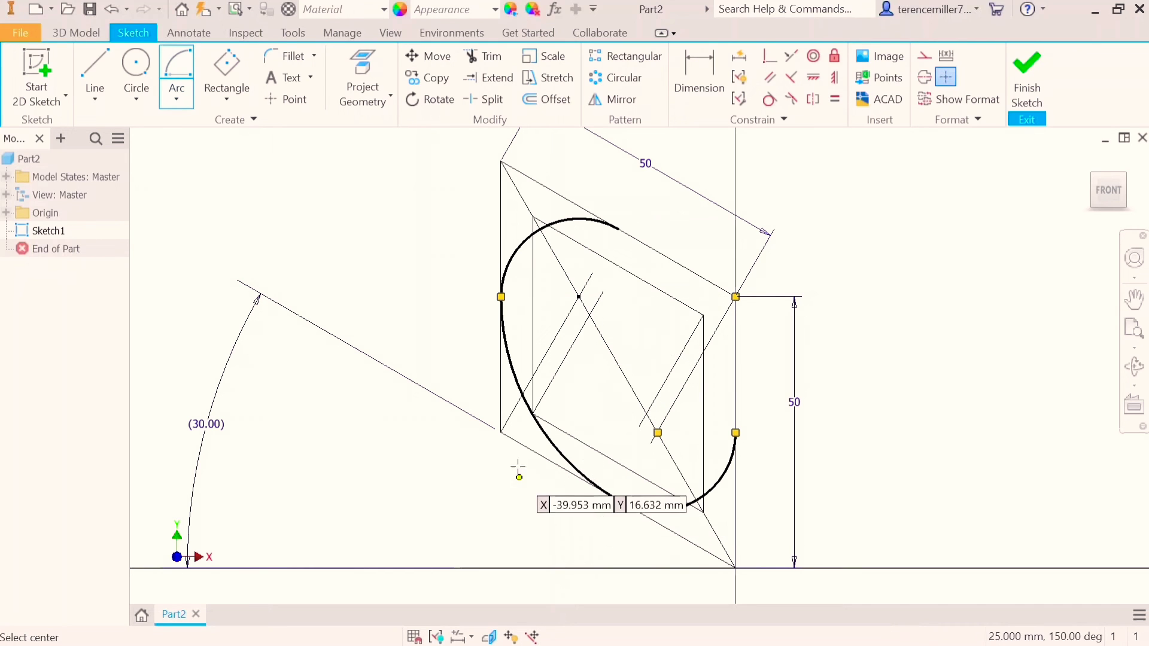
pyautogui.click(500, 431)
pyautogui.click(620, 229)
pyautogui.click(735, 431)
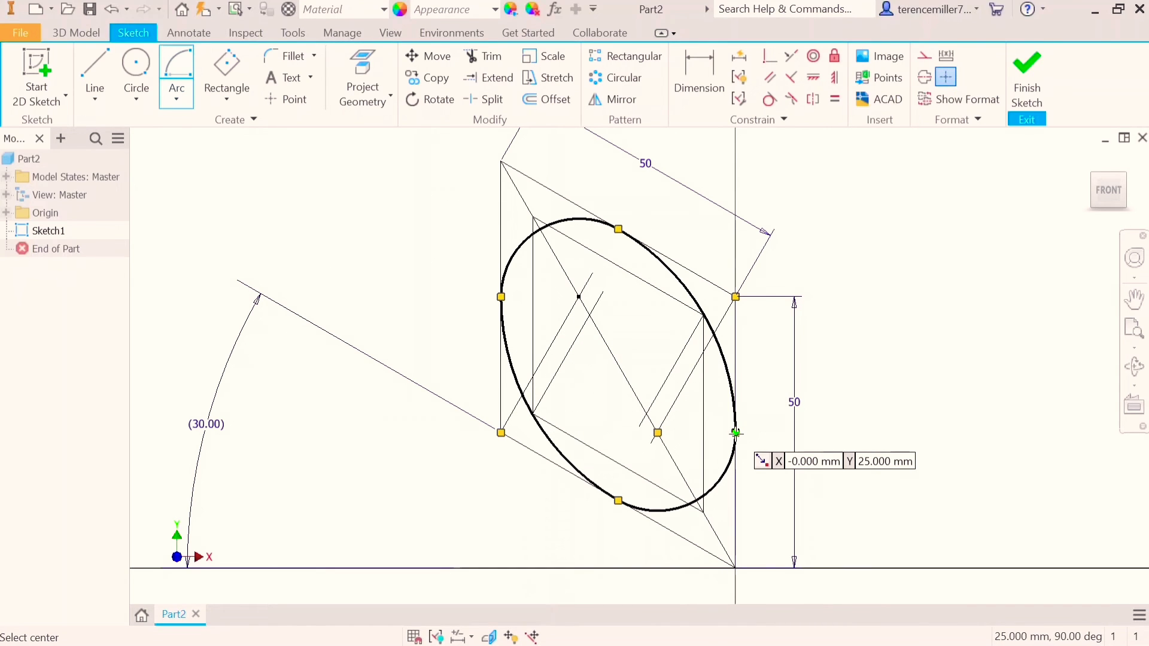
# Step: Draw the inner ellipse's lower and top arcs centred on the inner construction intersections
pyautogui.click(646, 416)
pyautogui.click(704, 414)
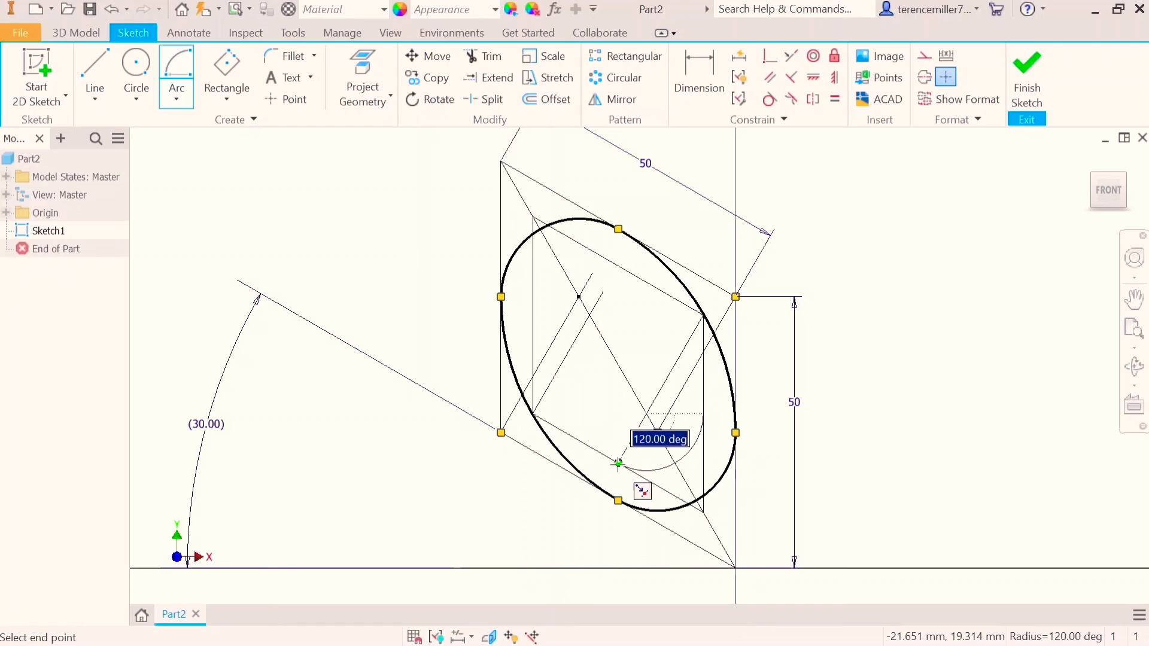
pyautogui.click(618, 463)
pyautogui.press('Escape')
pyautogui.press('Return')
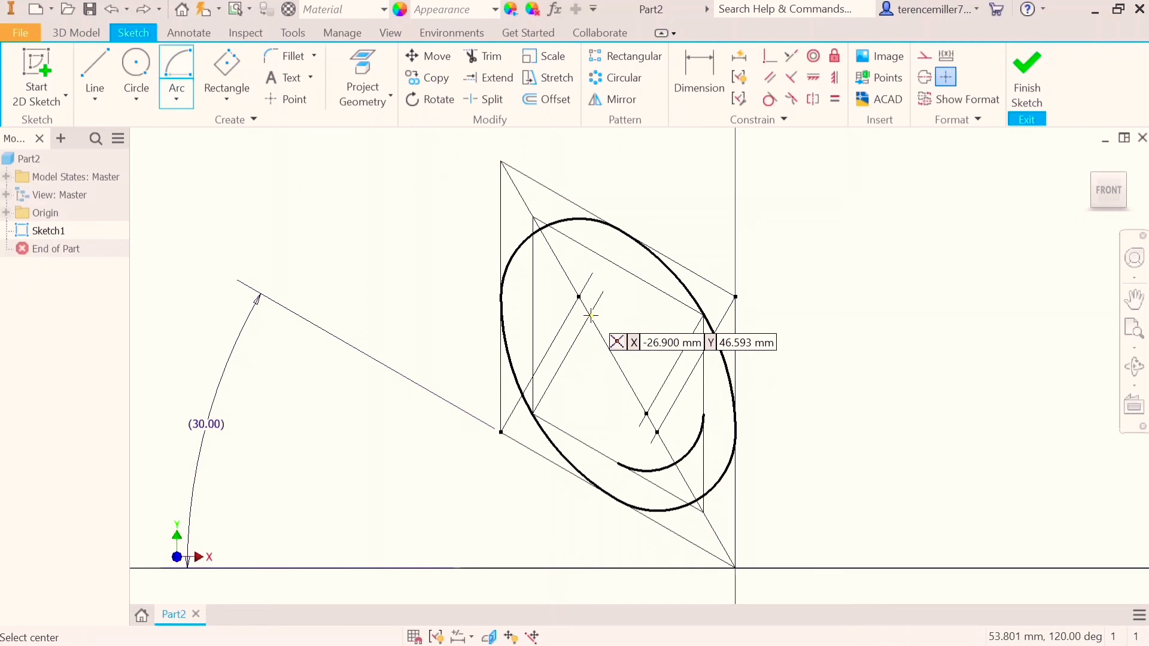
pyautogui.click(591, 315)
pyautogui.click(533, 314)
pyautogui.click(617, 267)
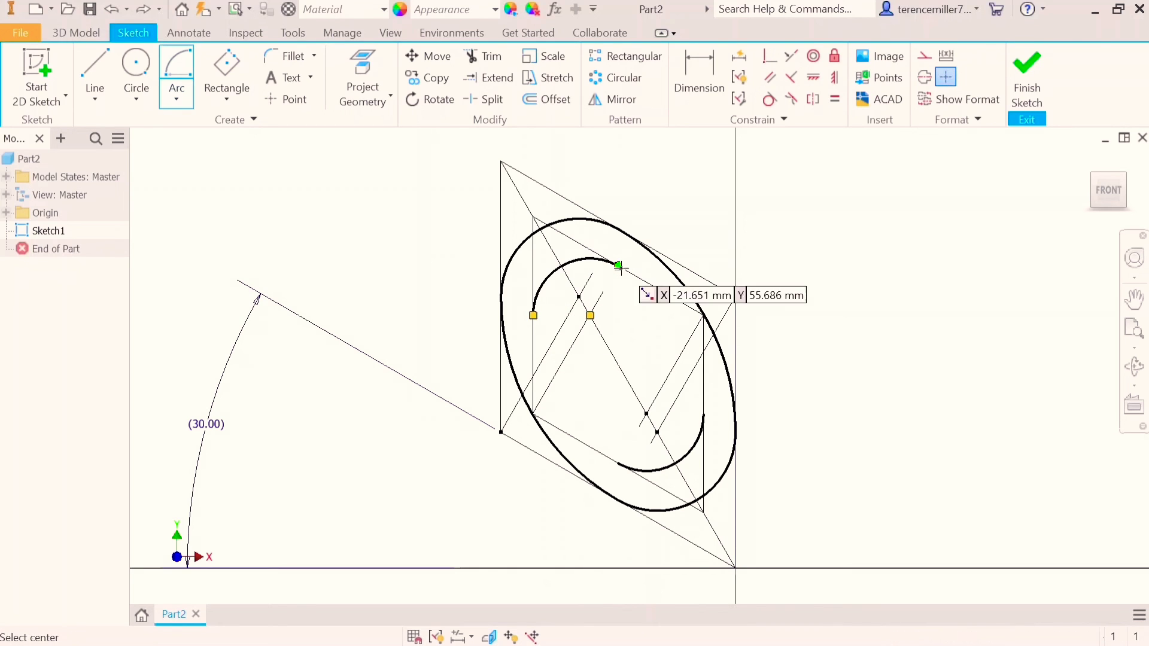
# Step: Add the remaining two inner arcs, closing the smaller concentric ellipse
pyautogui.click(533, 413)
pyautogui.click(618, 267)
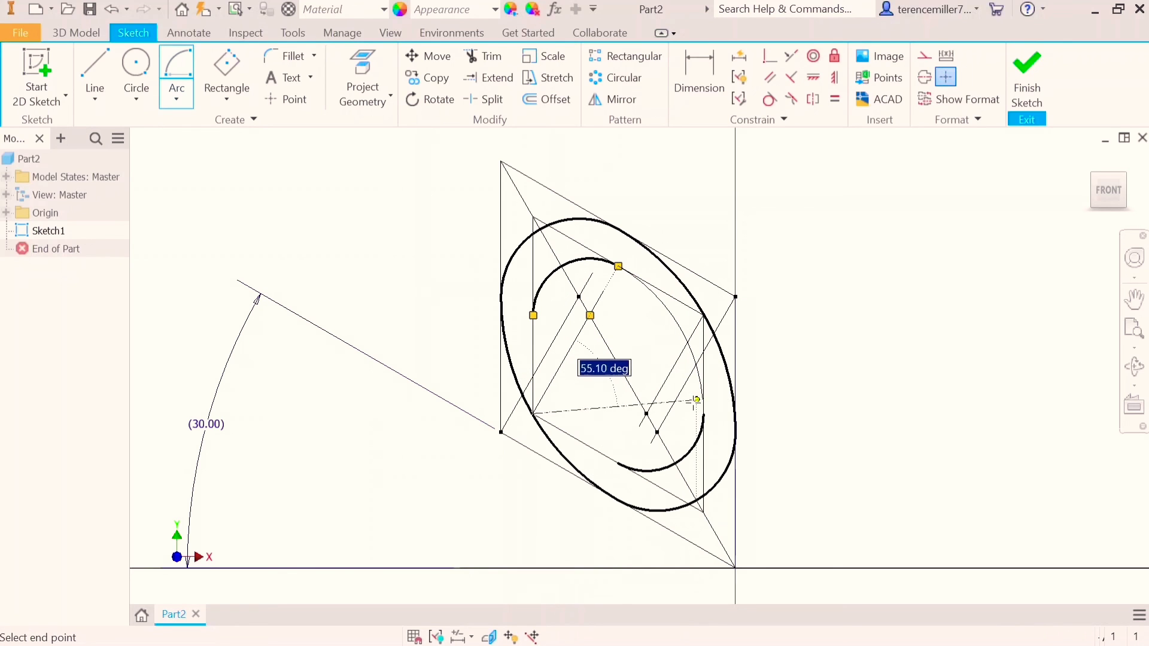
pyautogui.click(726, 446)
pyautogui.click(703, 315)
pyautogui.click(533, 315)
pyautogui.click(618, 462)
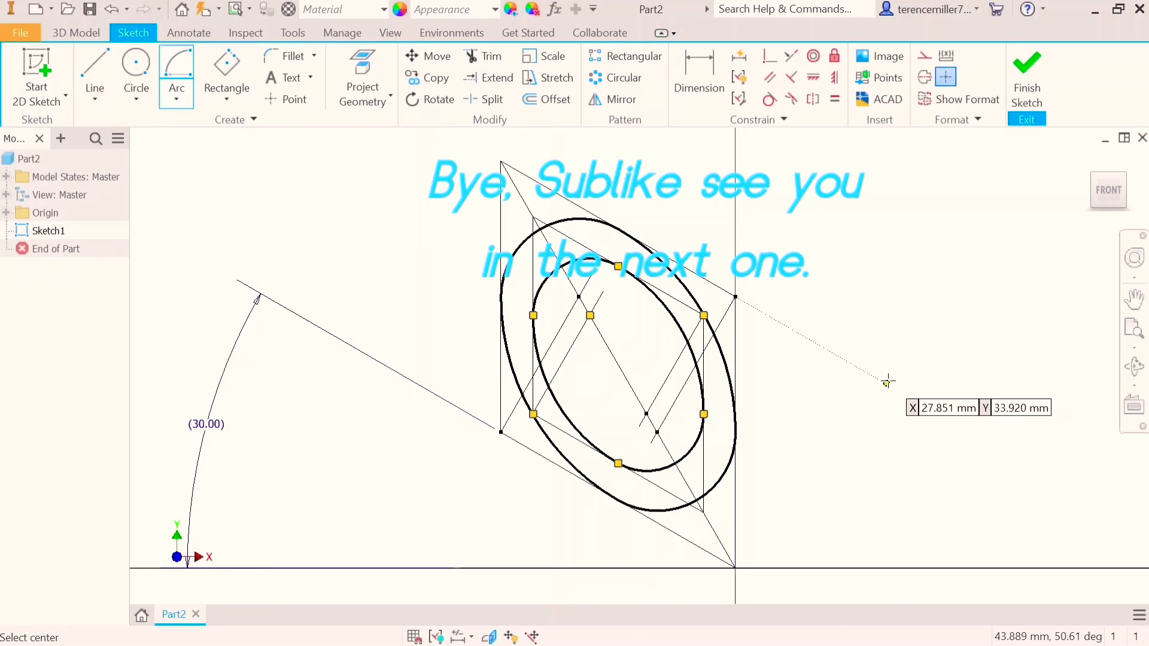